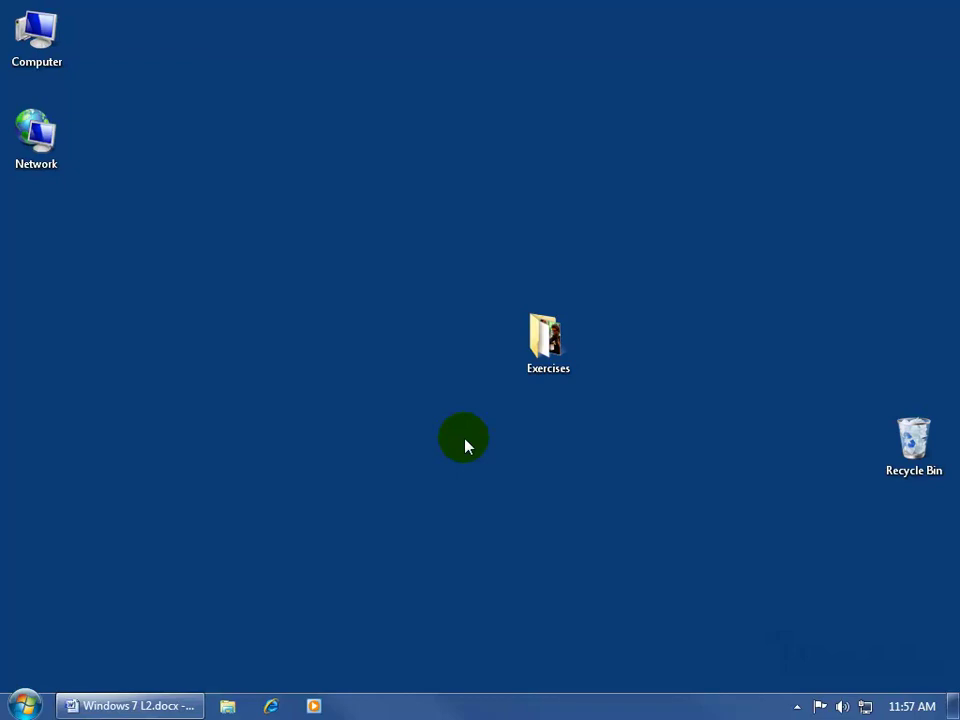
Create a new Standard user account through the Control Panel's user account management, entering the person's first name as the account name.
{"action": "left_click", "coordinate": [24, 706]}
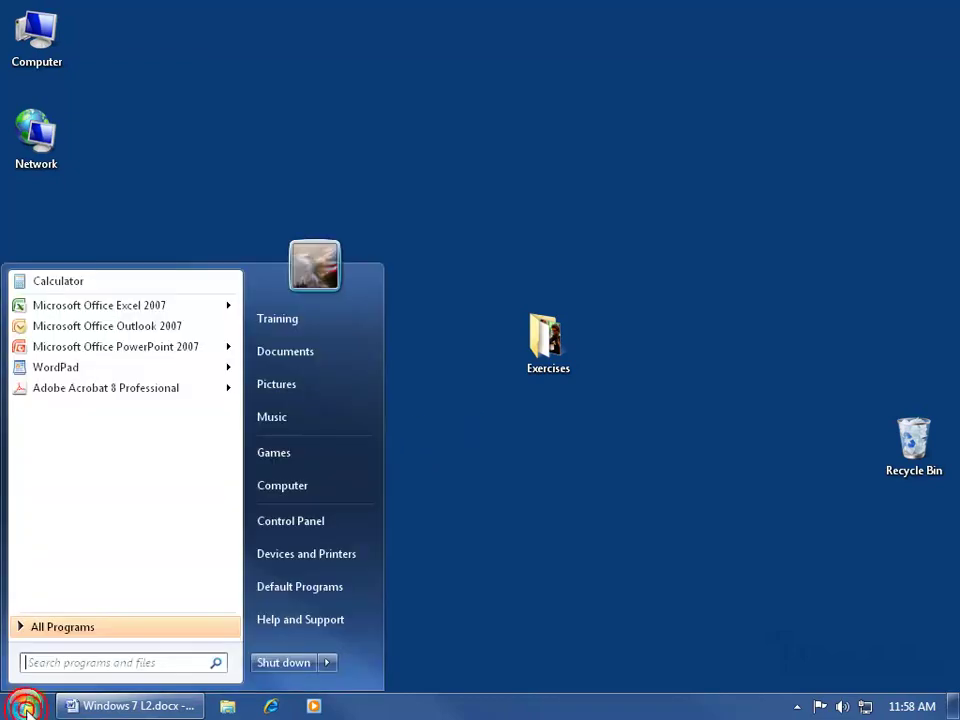
{"action": "left_click", "coordinate": [298, 526]}
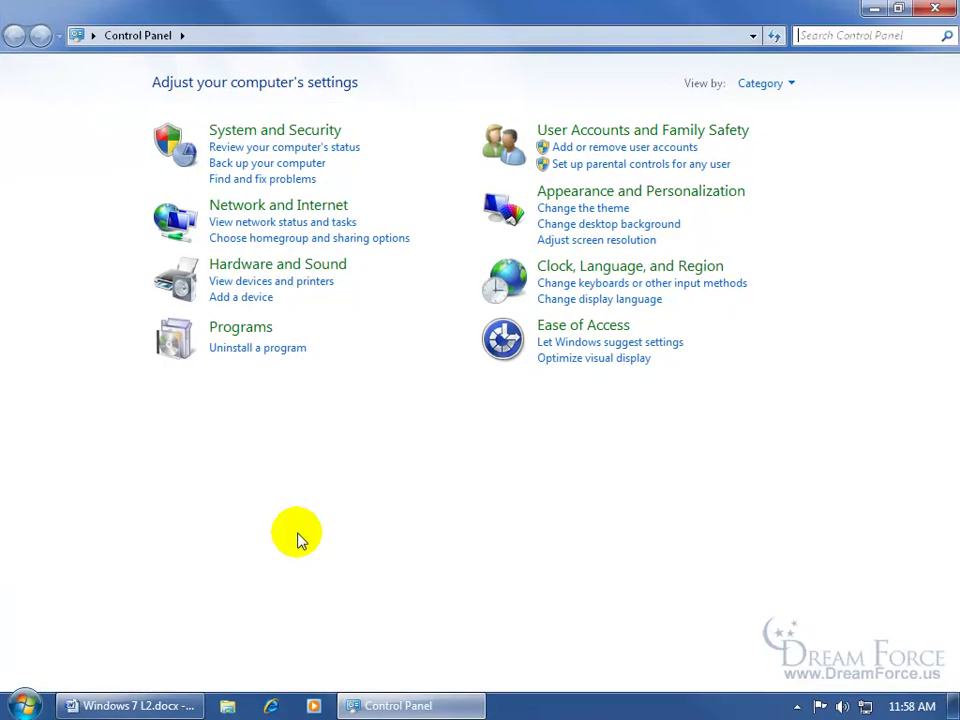
{"action": "left_click", "coordinate": [623, 150]}
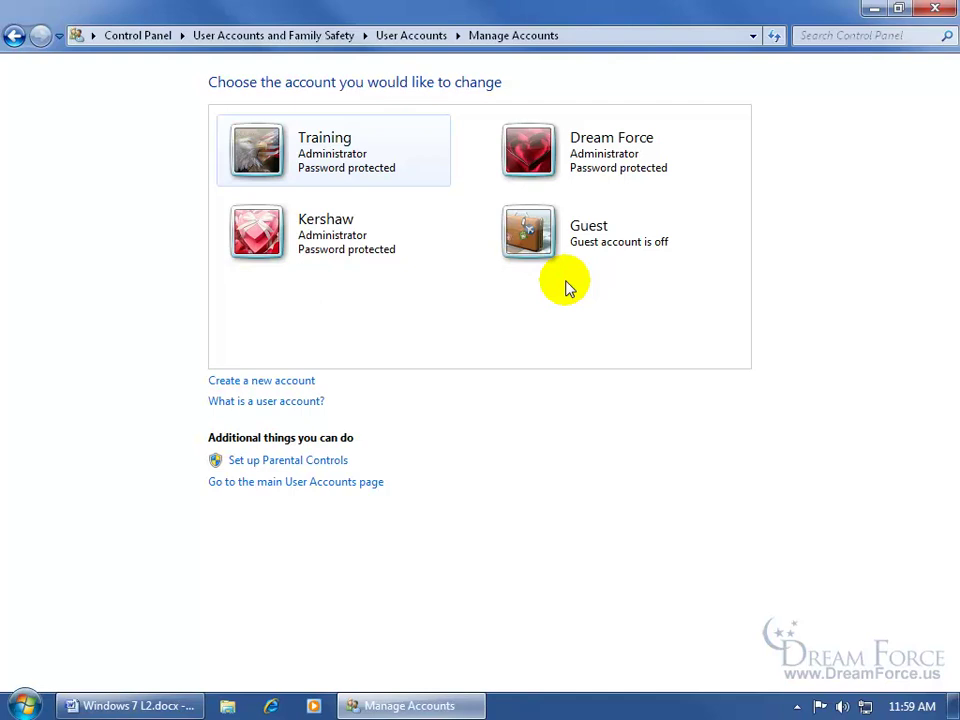
{"action": "left_click", "coordinate": [287, 386]}
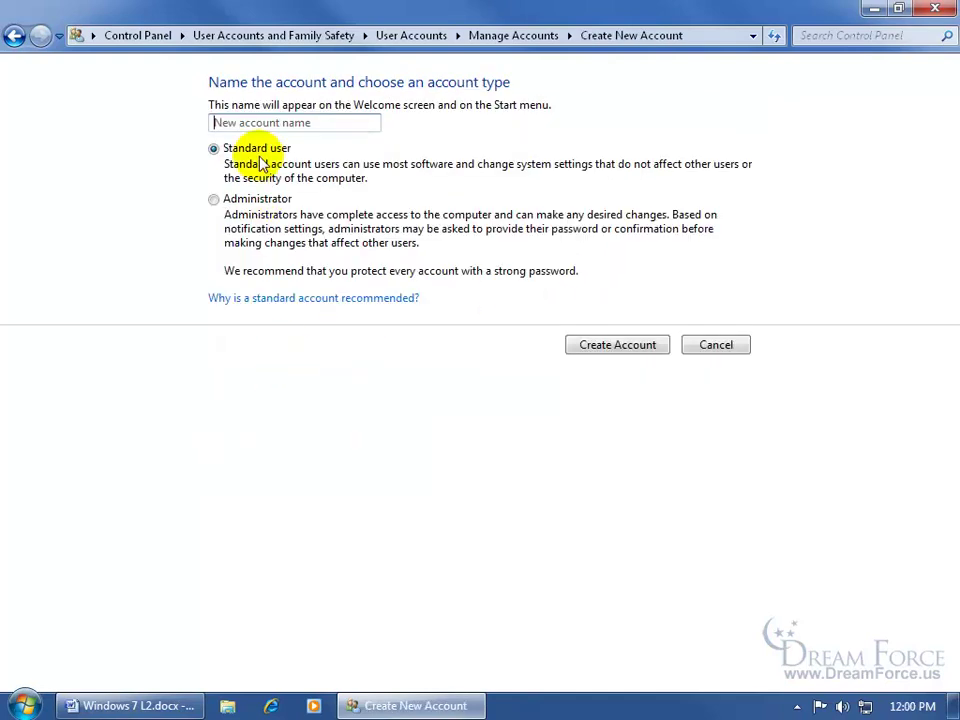
{"action": "left_click", "coordinate": [255, 122]}
{"action": "type", "text": "Billy"}
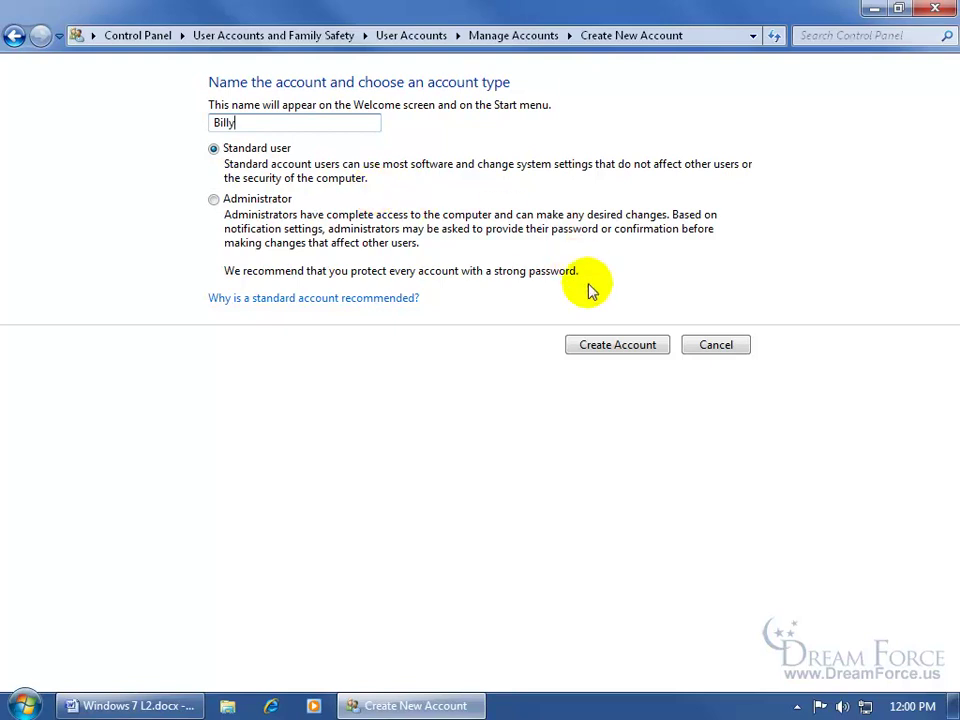
{"action": "left_click", "coordinate": [608, 346]}
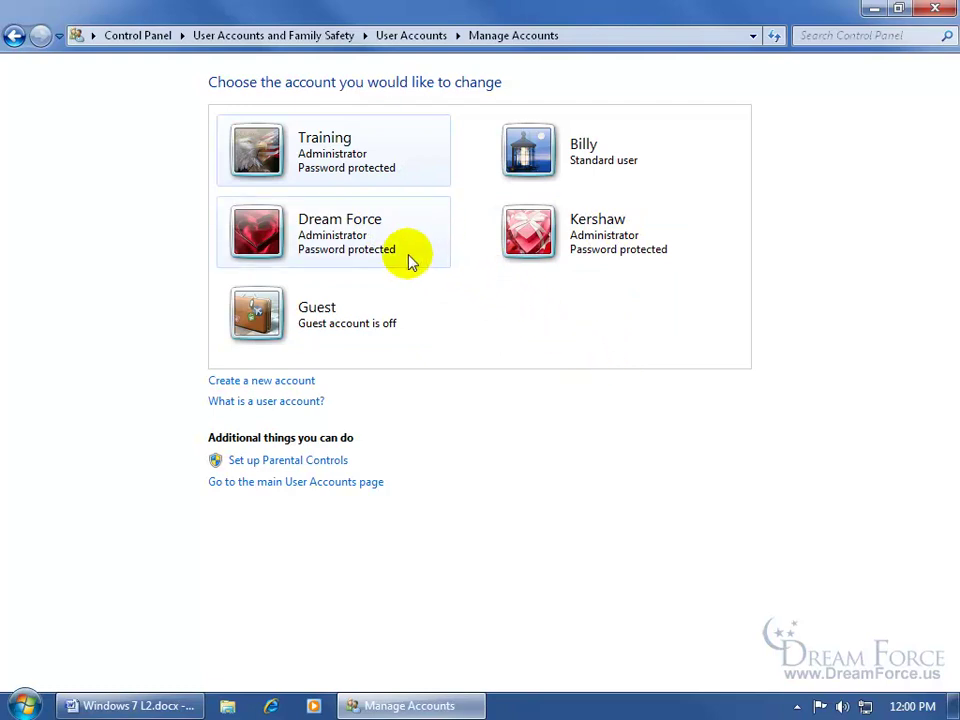
Create a password for the new standard account, entering and confirming the account password and adding the hint "to pass a word".
{"action": "left_click", "coordinate": [604, 169]}
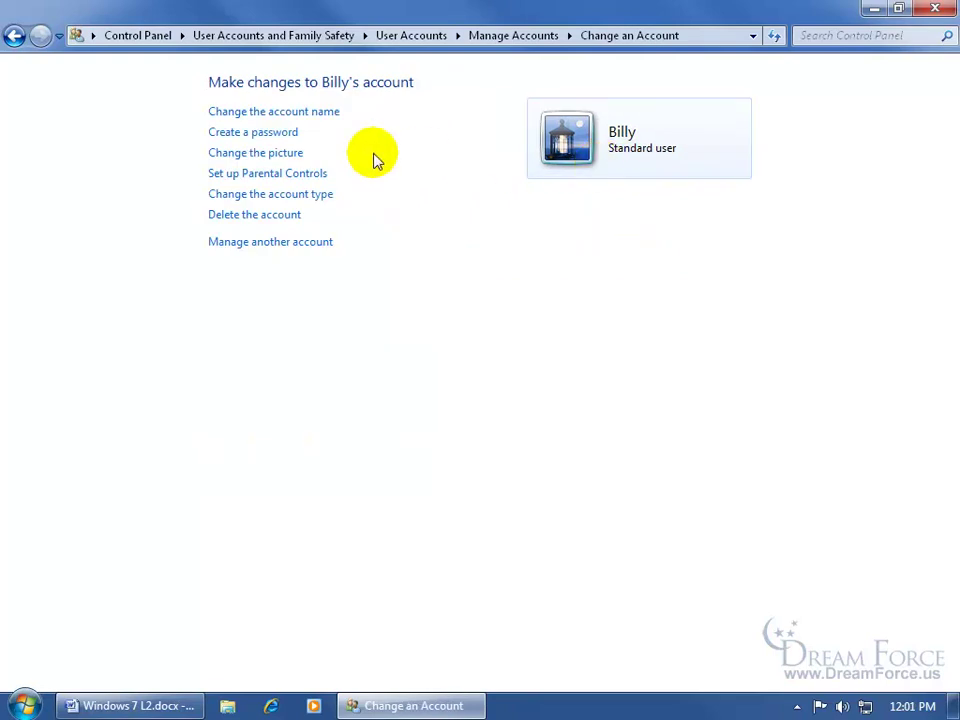
{"action": "left_click", "coordinate": [262, 133]}
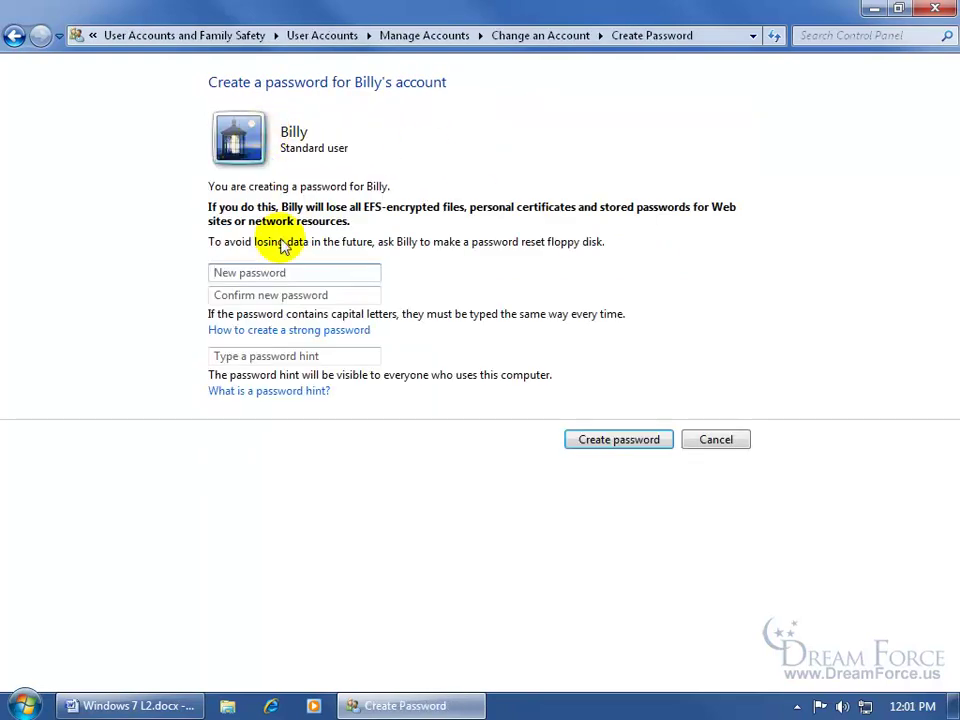
{"action": "type", "text": "********"}
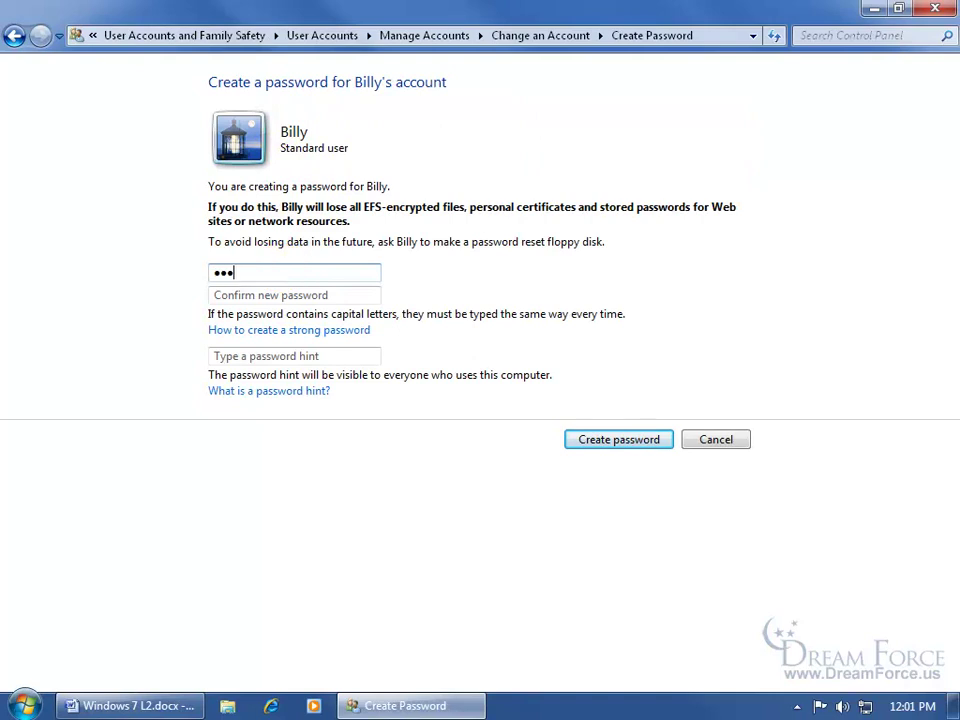
{"action": "key", "text": "Tab"}
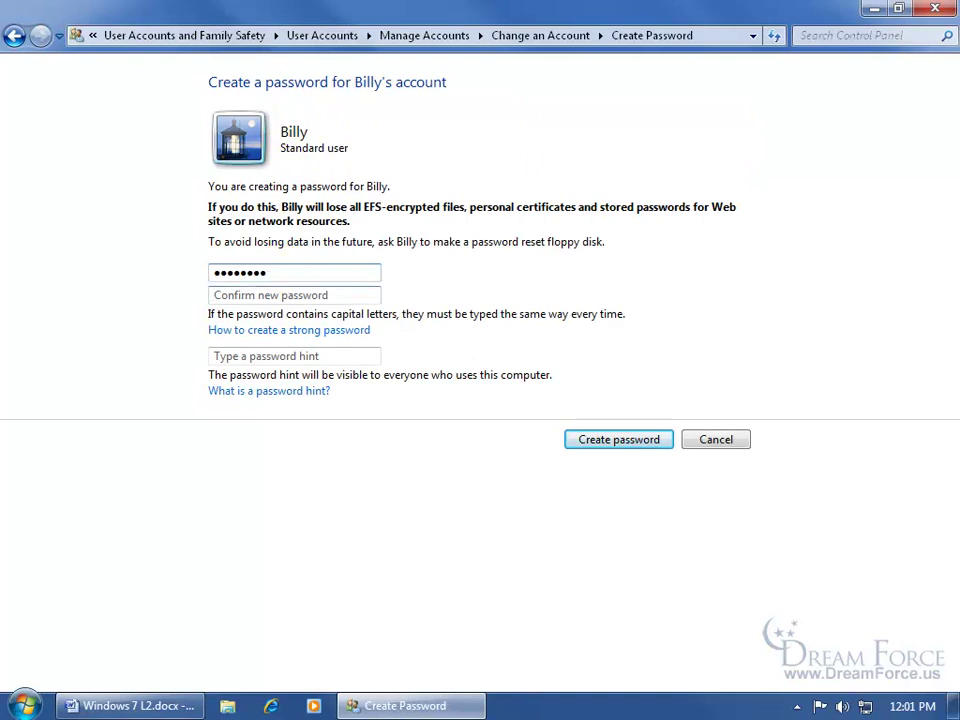
{"action": "type", "text": "********"}
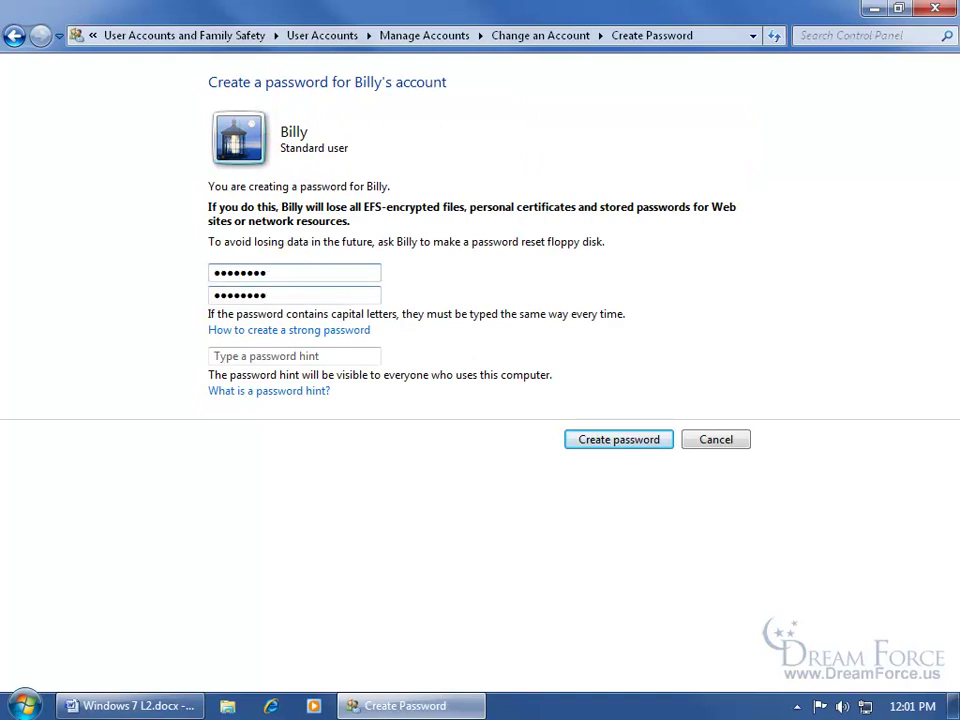
{"action": "left_click", "coordinate": [268, 358]}
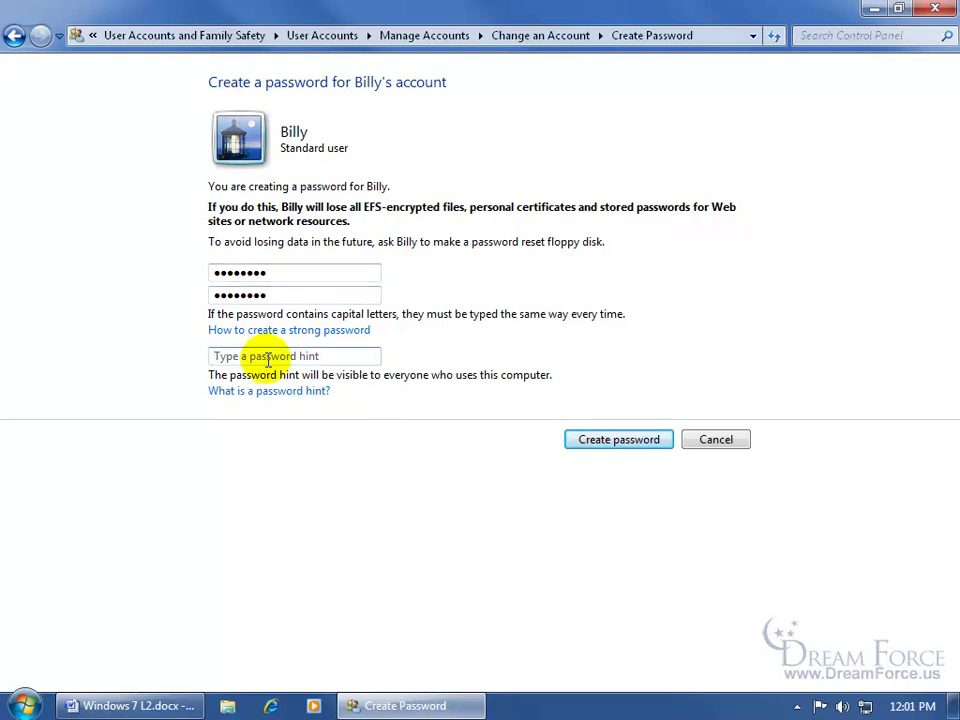
{"action": "type", "text": "to pass a word"}
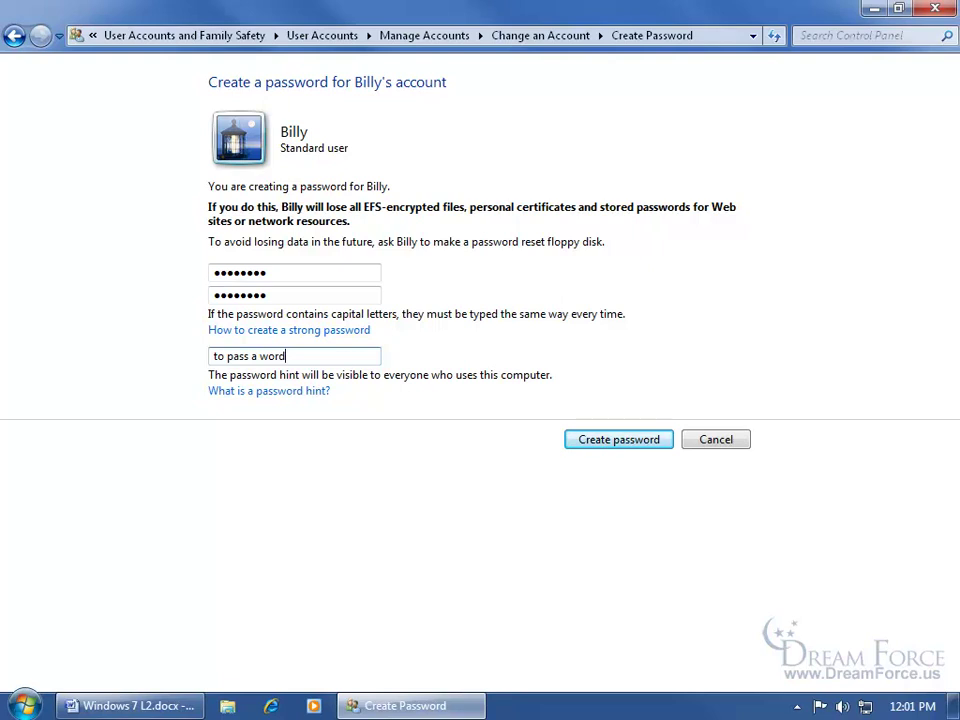
{"action": "left_click", "coordinate": [593, 443]}
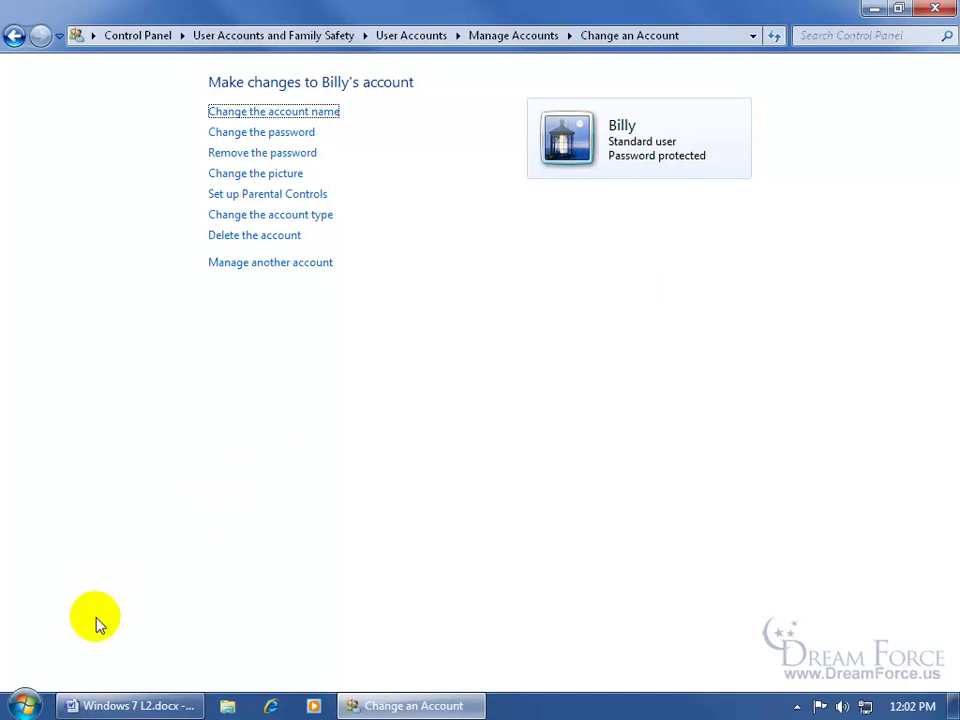
Show the alternatives to shutting down, such as Switch user and Log off, and dismiss them without choosing one.
{"action": "left_click", "coordinate": [23, 705]}
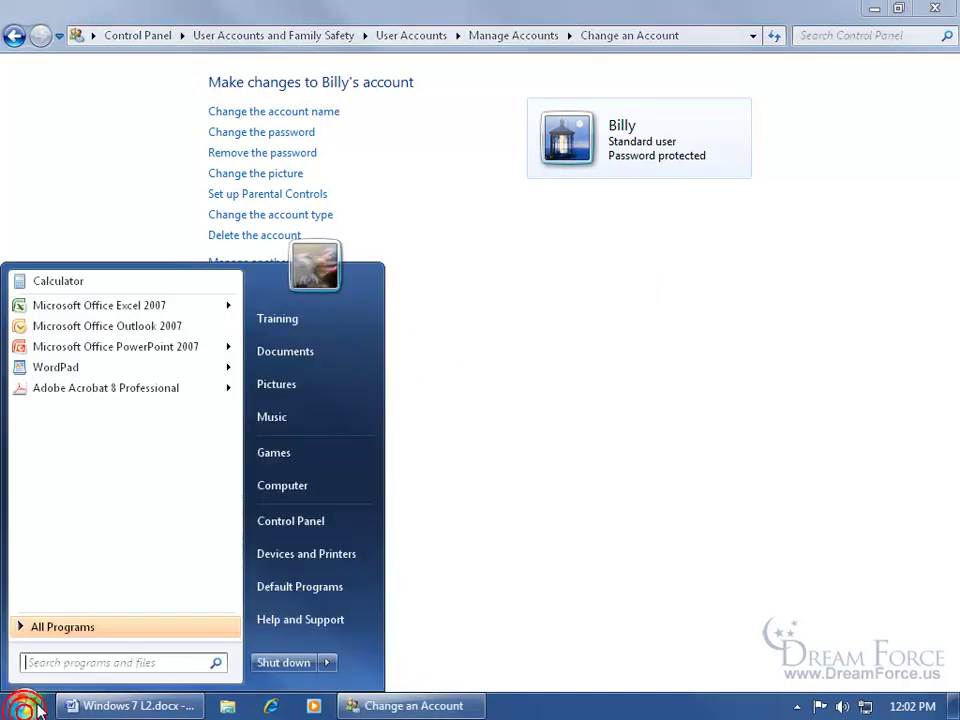
{"action": "left_click", "coordinate": [328, 664]}
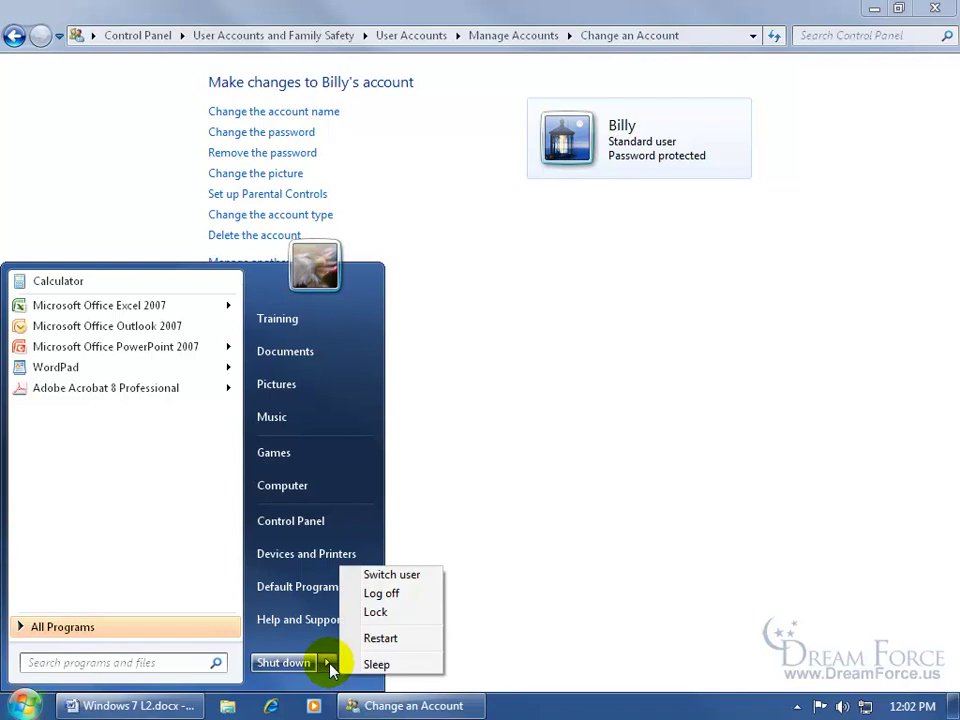
{"action": "left_click", "coordinate": [615, 425]}
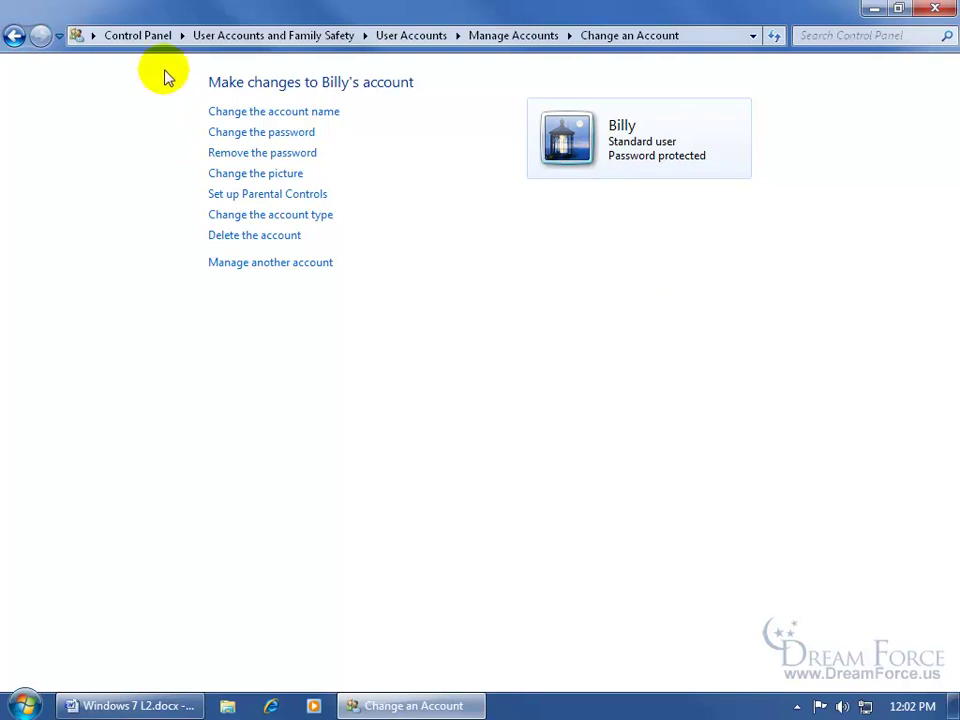
Return to the Control Panel home page and reopen the new standard account's settings through user account management.
{"action": "left_click", "coordinate": [142, 38]}
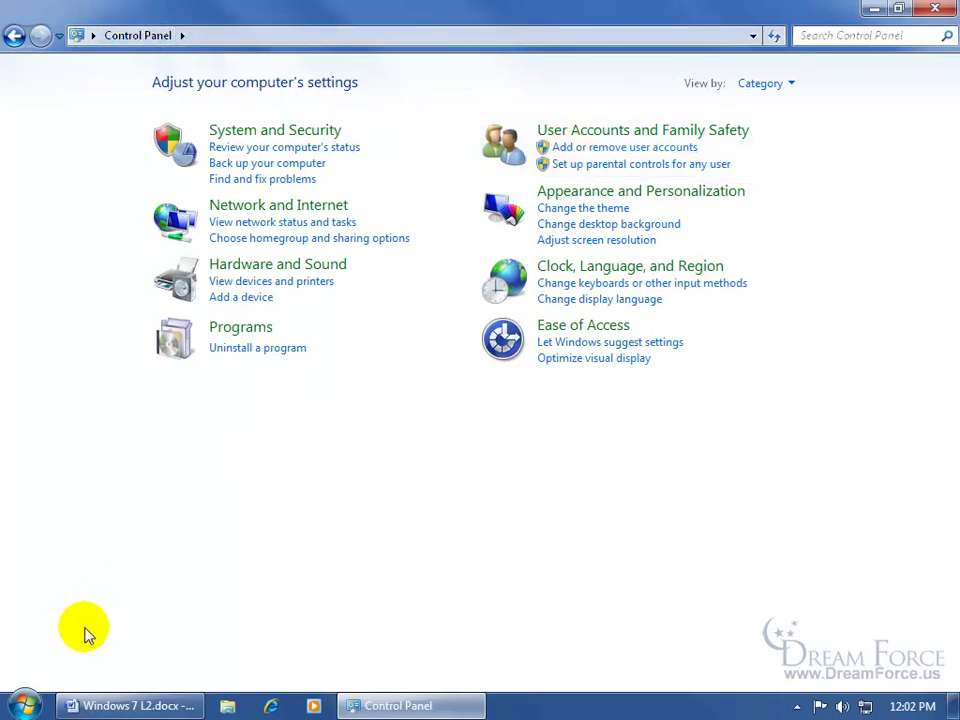
{"action": "left_click", "coordinate": [24, 705]}
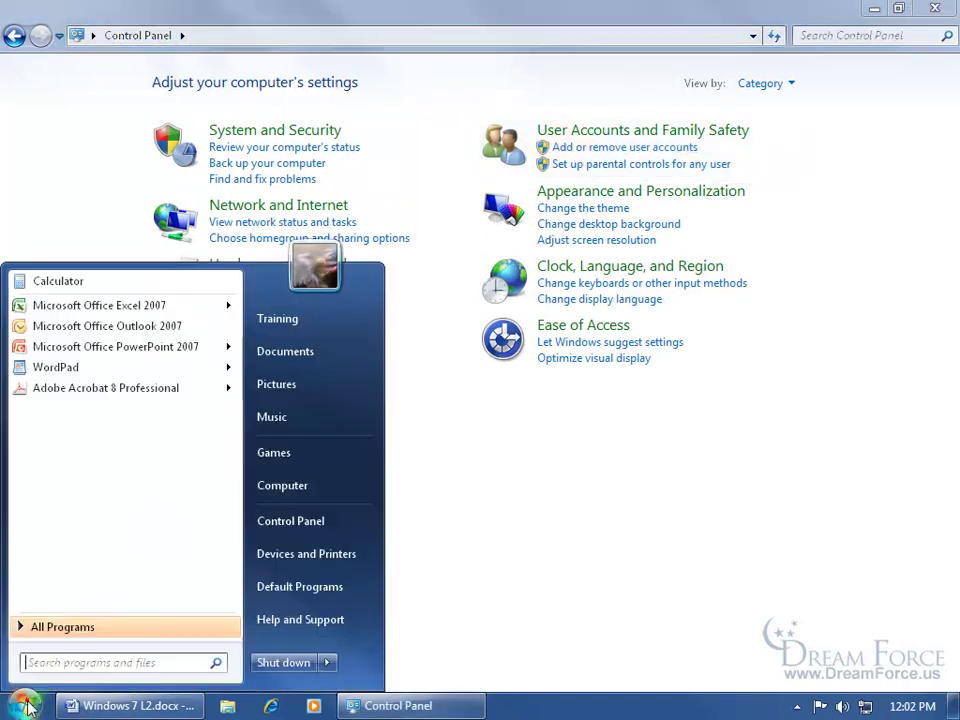
{"action": "left_click", "coordinate": [498, 438]}
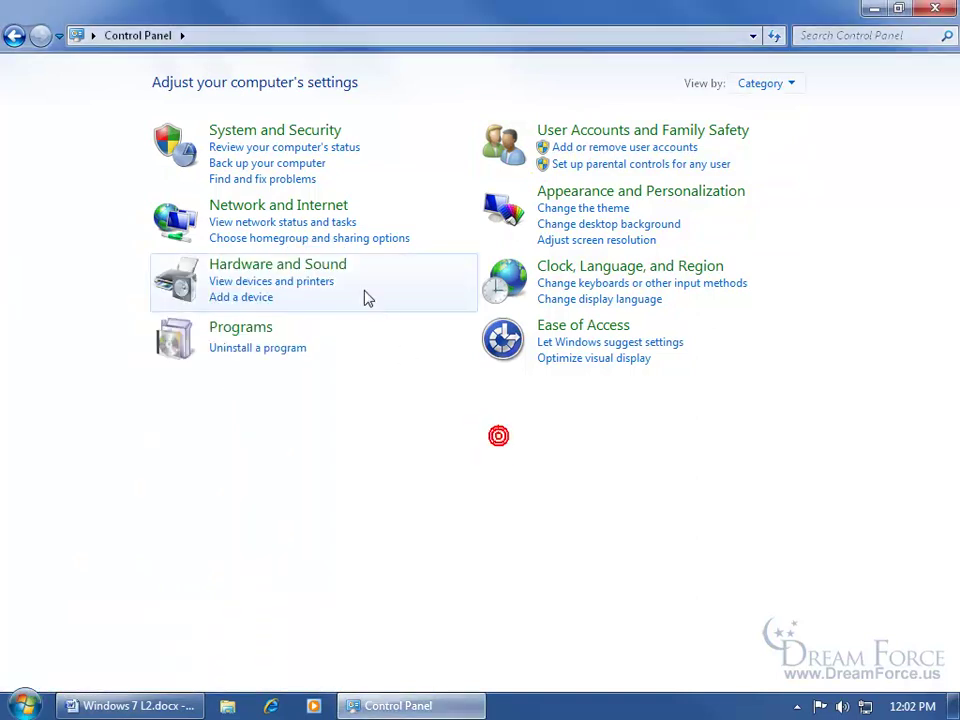
{"action": "left_click", "coordinate": [580, 150]}
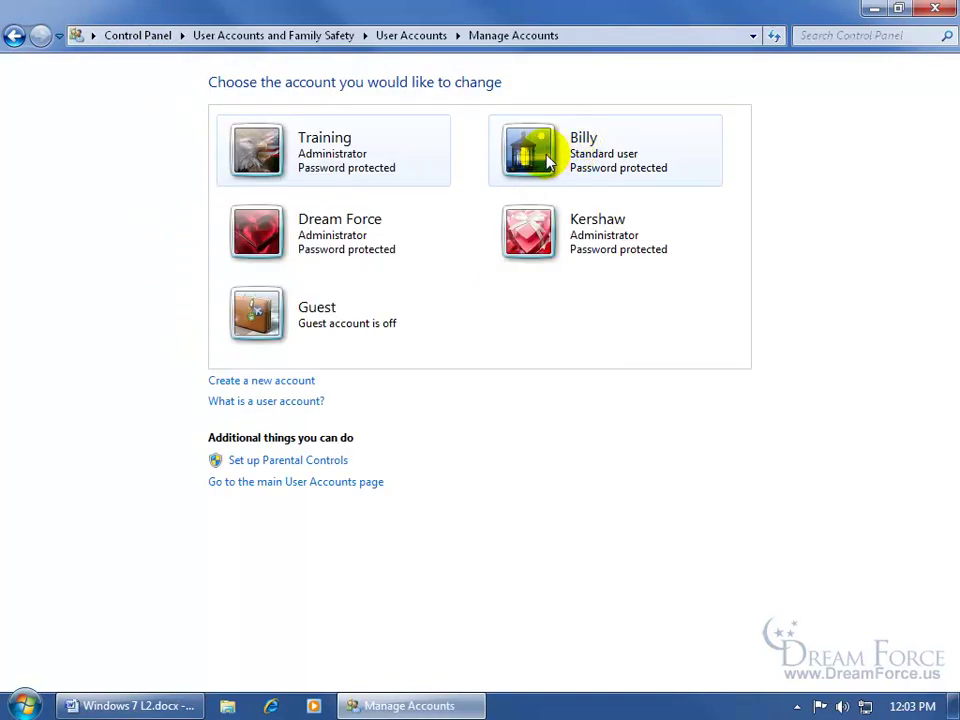
{"action": "left_click", "coordinate": [548, 164]}
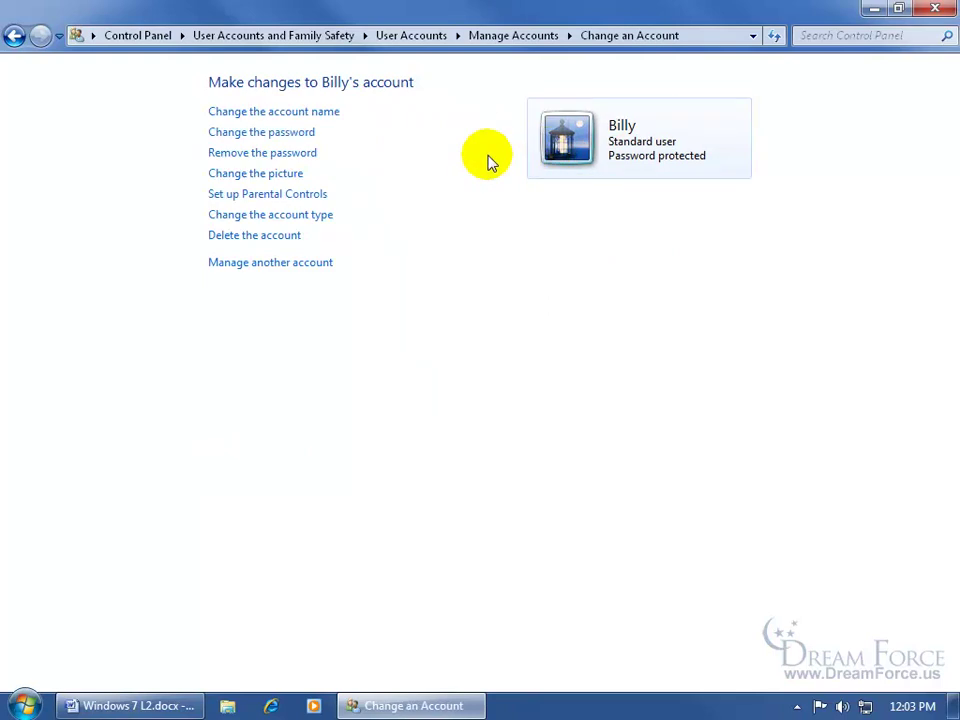
Change the standard account's picture to Castle.jpg from the Exercises folder on the desktop.
{"action": "left_click", "coordinate": [273, 175]}
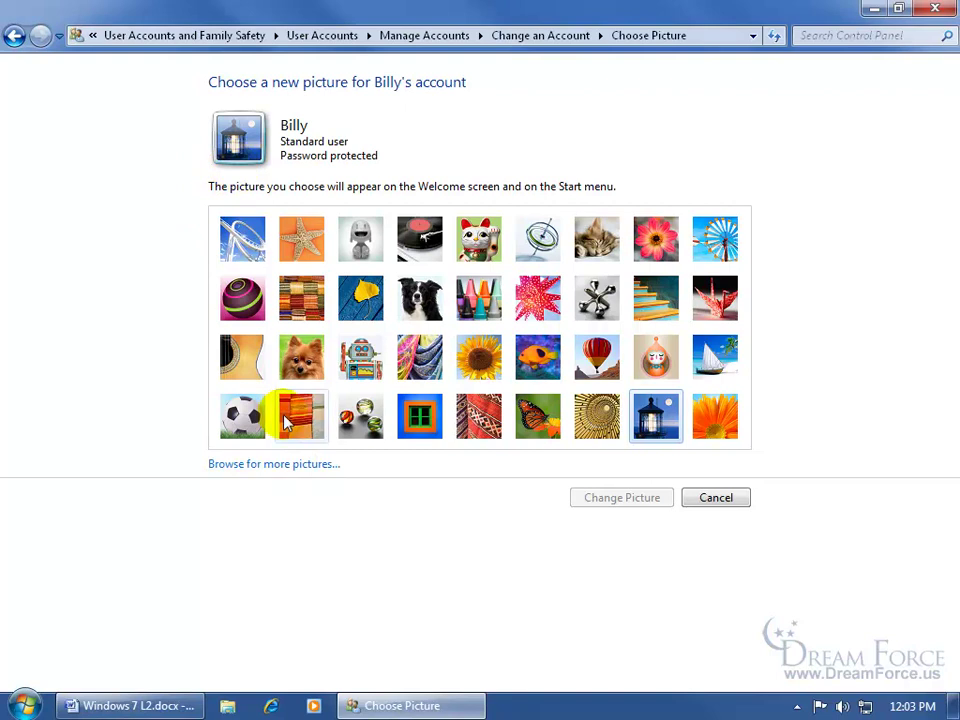
{"action": "left_click", "coordinate": [285, 465]}
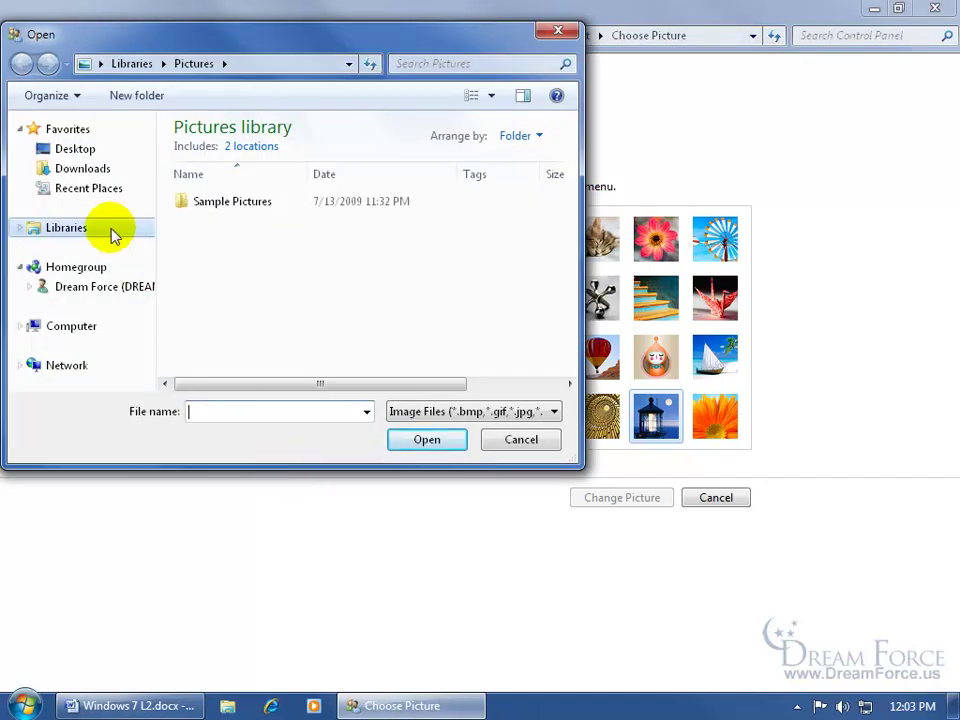
{"action": "left_click", "coordinate": [77, 150]}
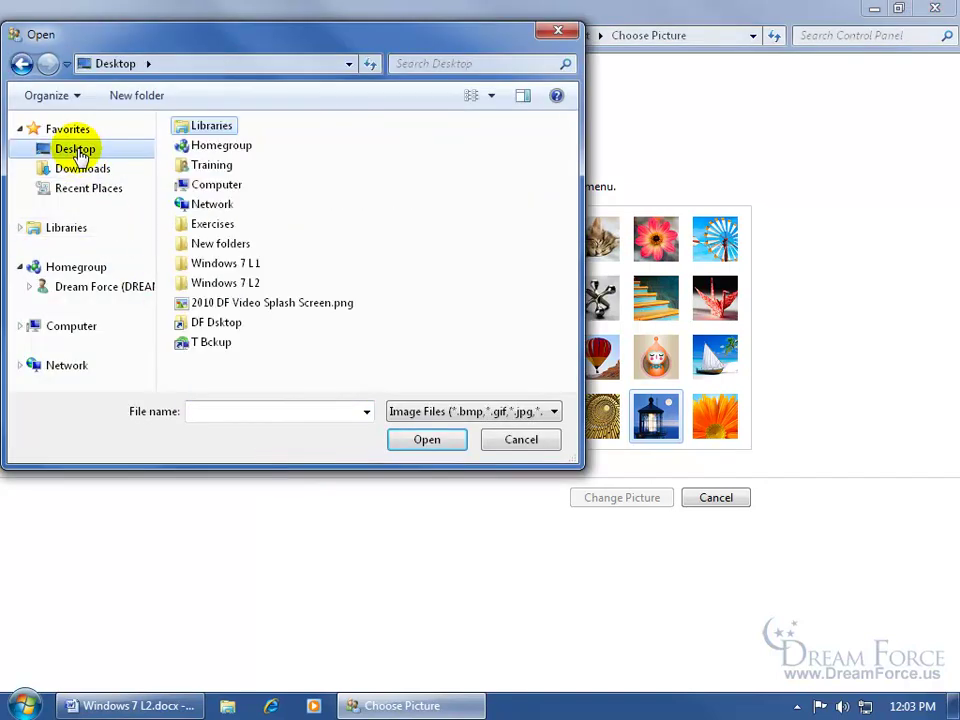
{"action": "double_click", "coordinate": [213, 224]}
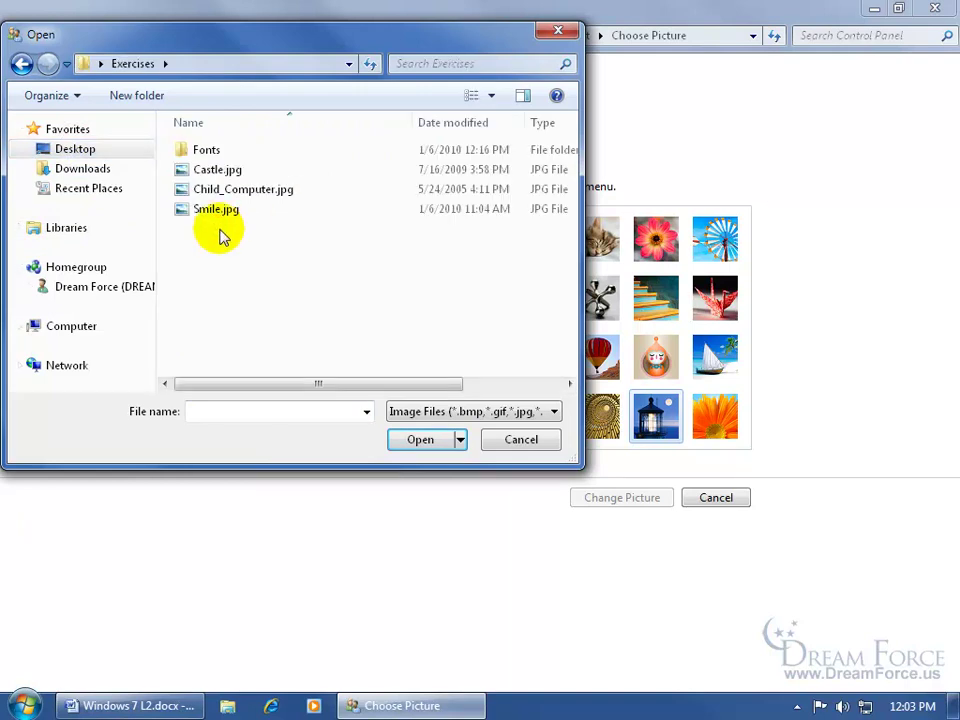
{"action": "left_click", "coordinate": [212, 172]}
{"action": "double_click", "coordinate": [212, 172]}
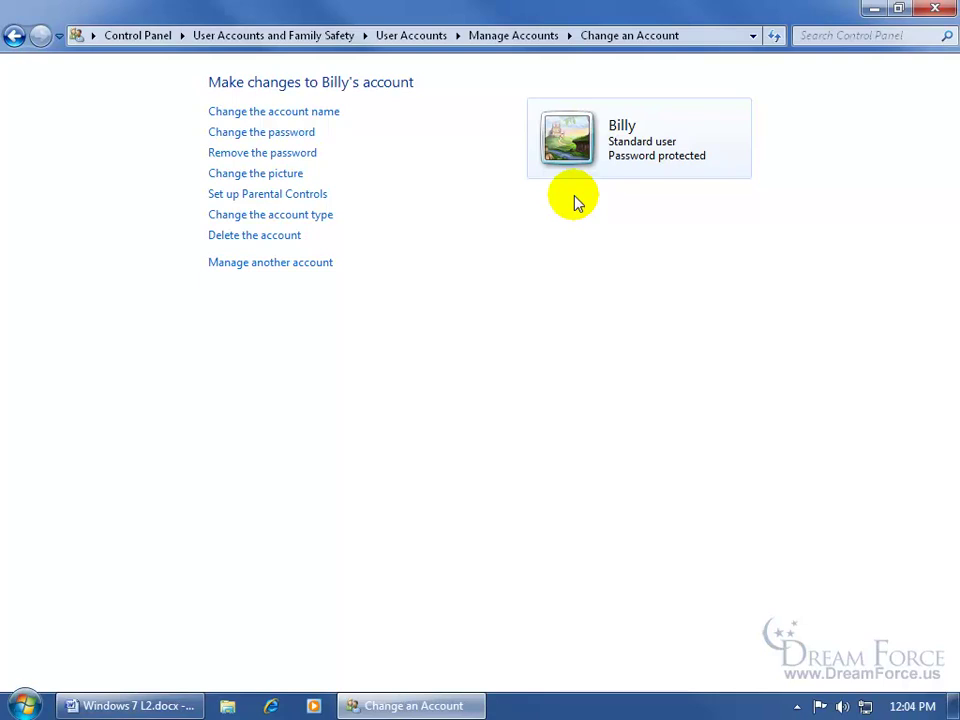
Review the account type options for the standard account and return to its settings without changing the type.
{"action": "left_click", "coordinate": [330, 216]}
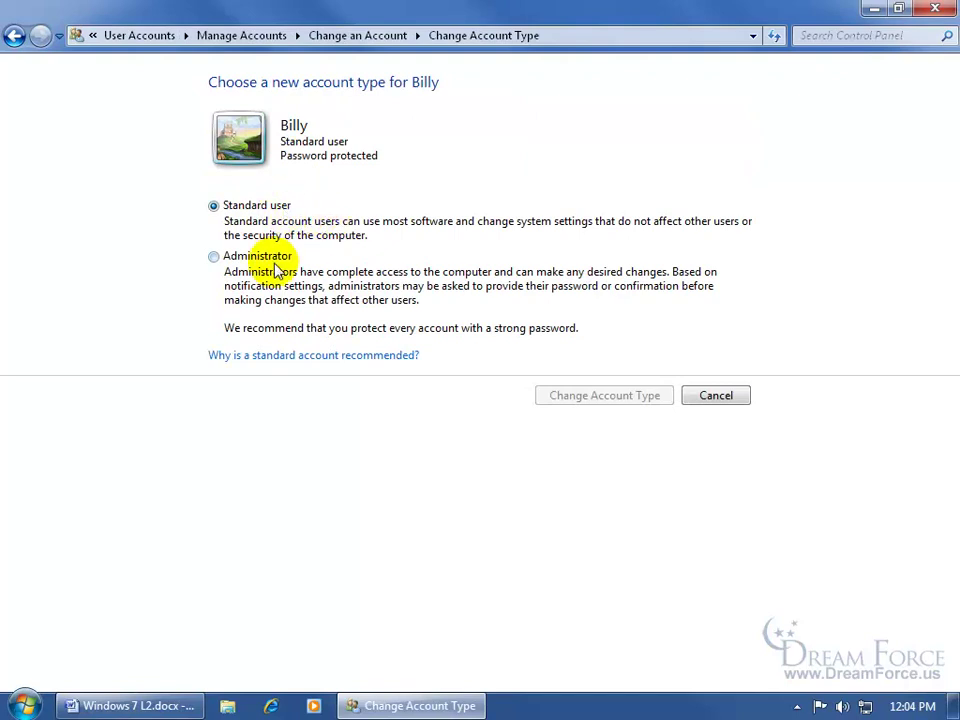
{"action": "left_click", "coordinate": [14, 35]}
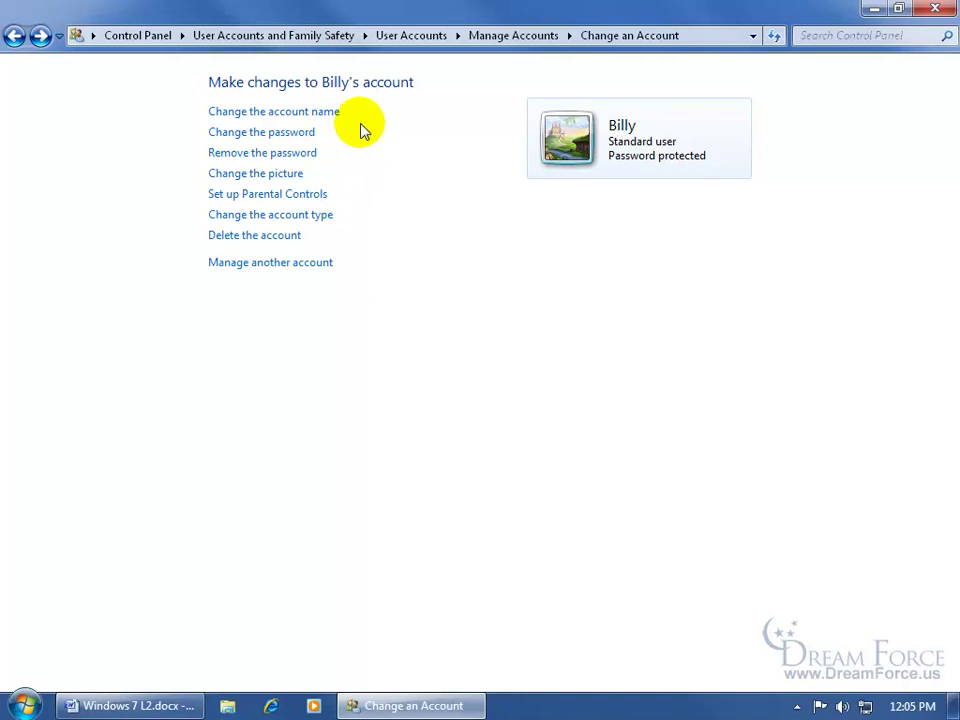
Switch to managing another account and open the settings of the Training administrator account.
{"action": "left_click", "coordinate": [315, 262]}
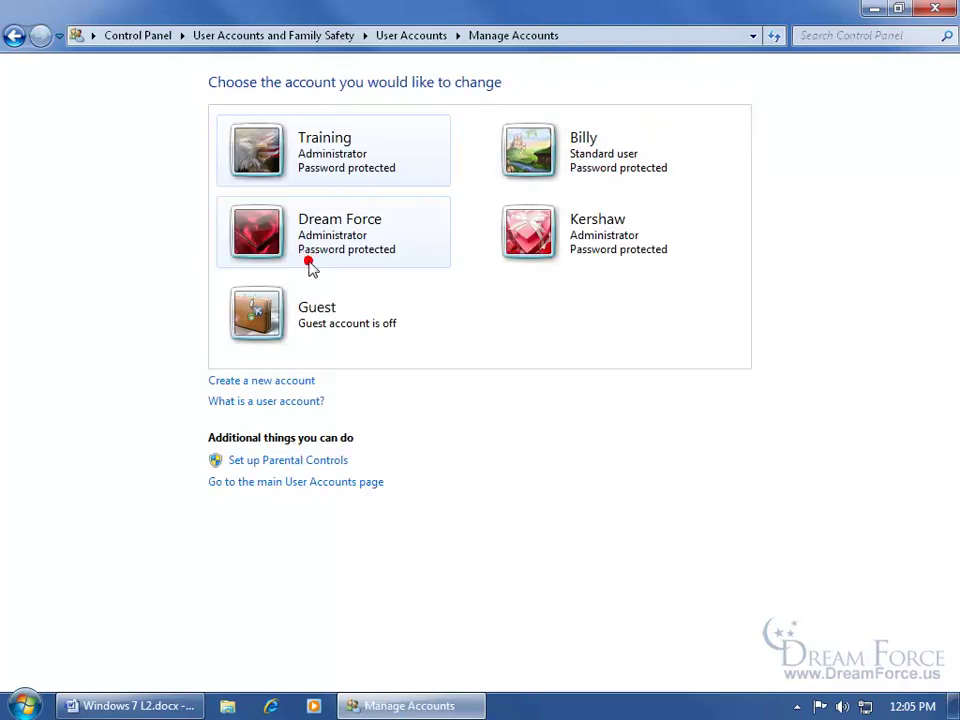
{"action": "left_click", "coordinate": [323, 162]}
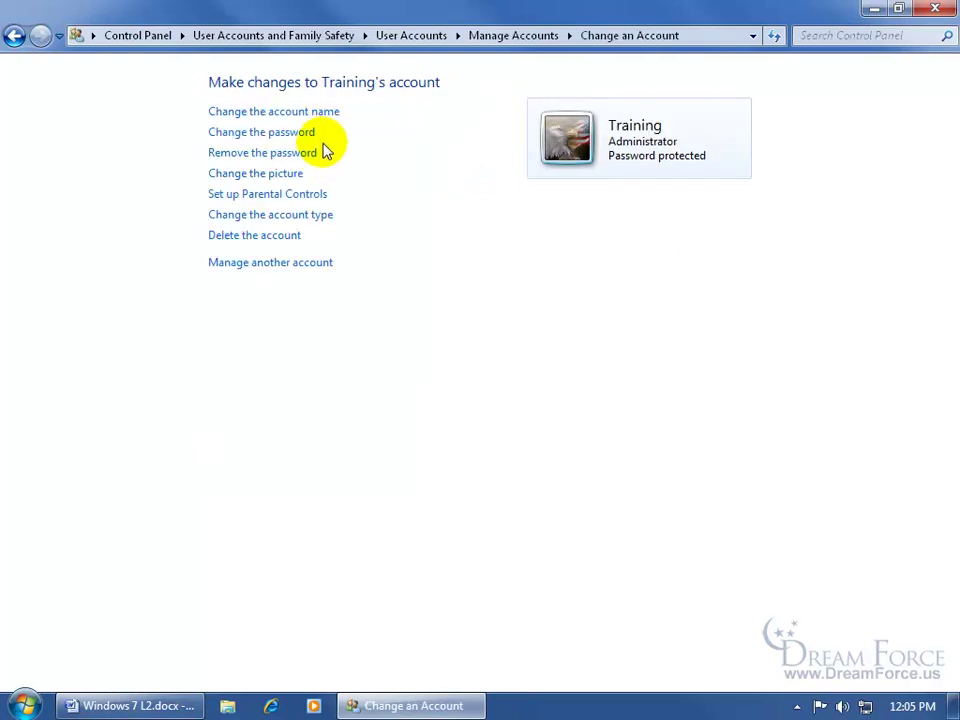